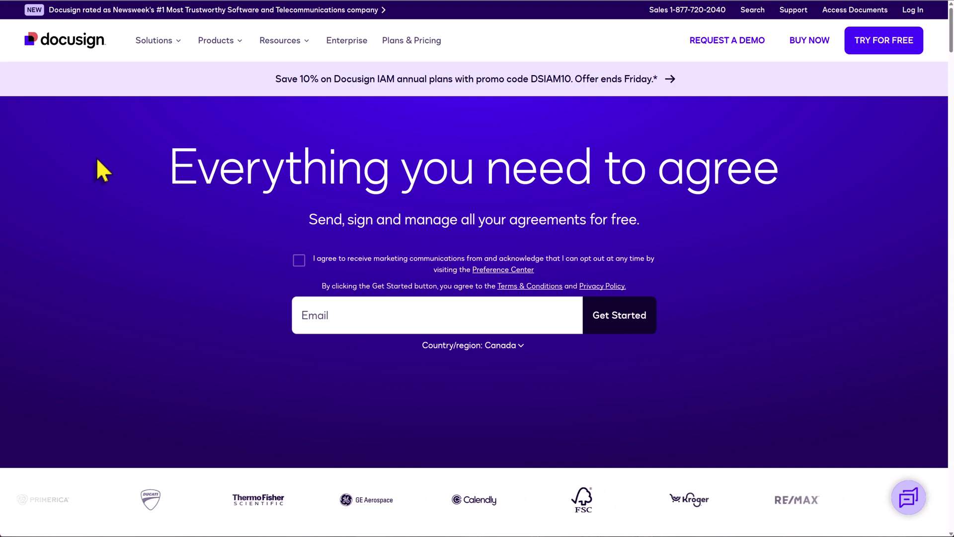
Scroll down the DocuSign homepage to the Personal, Standard, Business Pro and Enhanced plan cards.
{"action": "scroll", "coordinate": [97, 156], "scroll_direction": "down", "scroll_amount": 3}
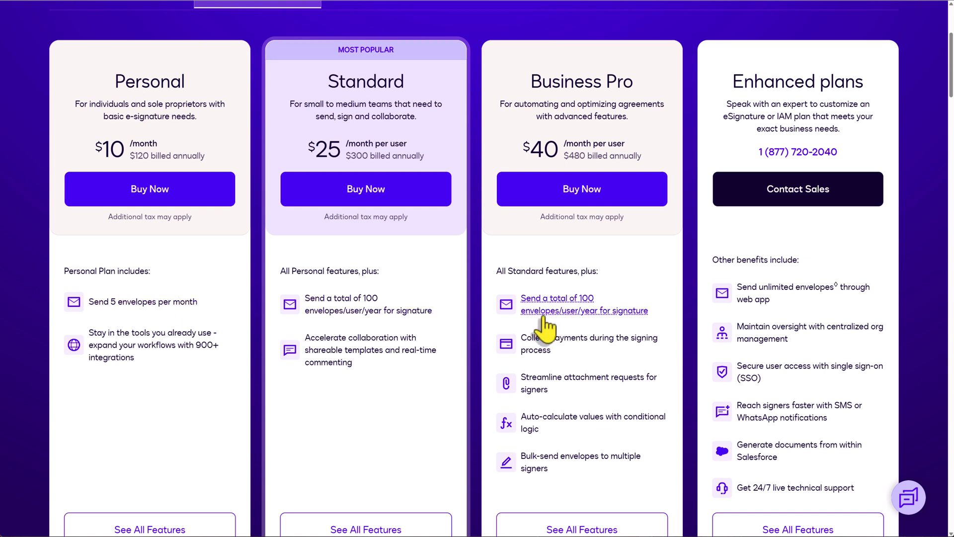
Read the explanation of DocuSign's 'Send 5 envelopes per month' limit, then close it.
{"action": "left_click", "coordinate": [140, 304]}
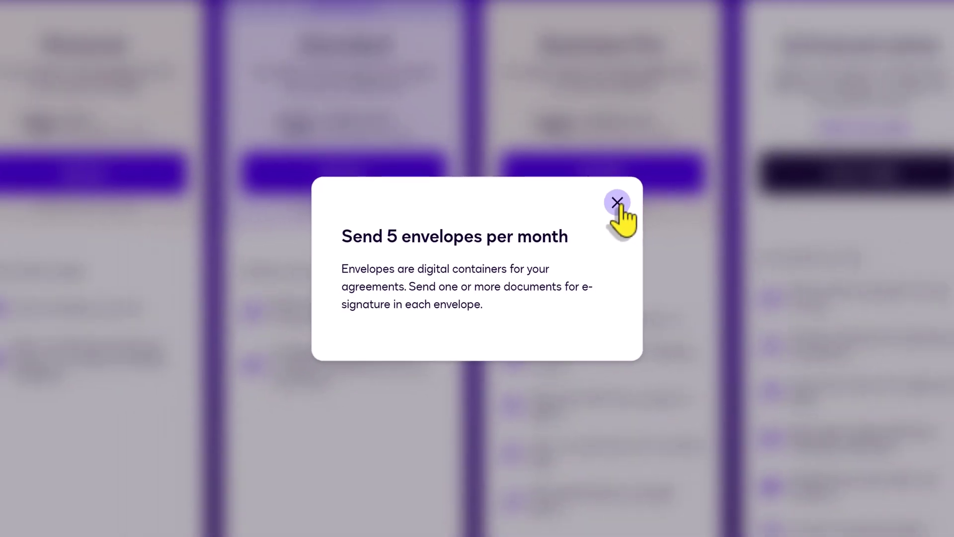
{"action": "left_click", "coordinate": [647, 188]}
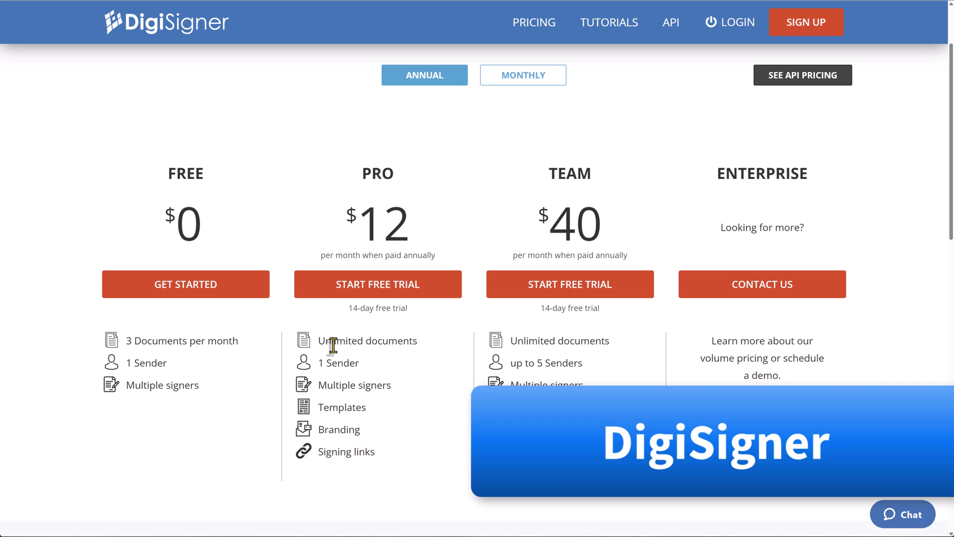
Highlight 'Unlimited documents' in DigiSigner's Pro plan column.
{"action": "left_click_drag", "start_coordinate": [320, 342], "coordinate": [437, 340]}
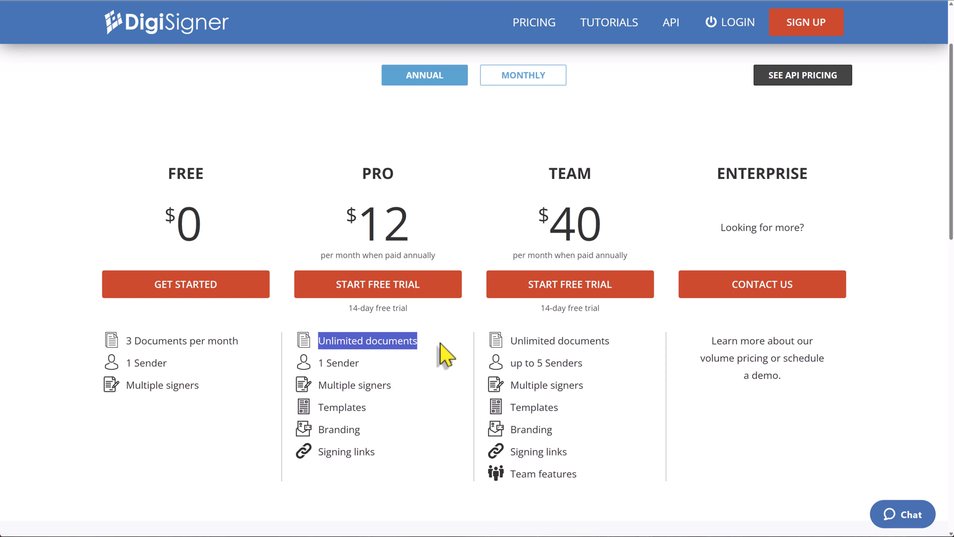
{"action": "left_click", "coordinate": [446, 355]}
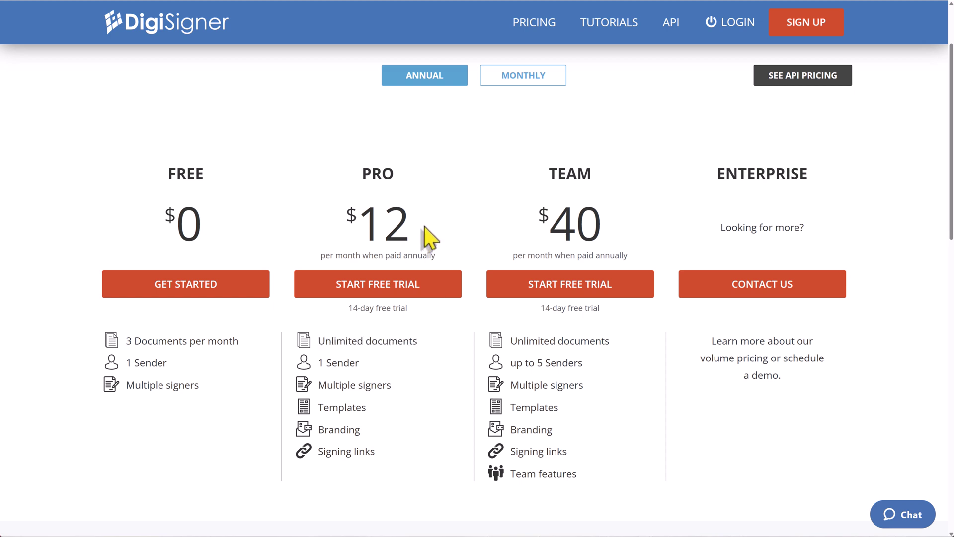
{"action": "left_click_drag", "start_coordinate": [324, 341], "coordinate": [415, 340]}
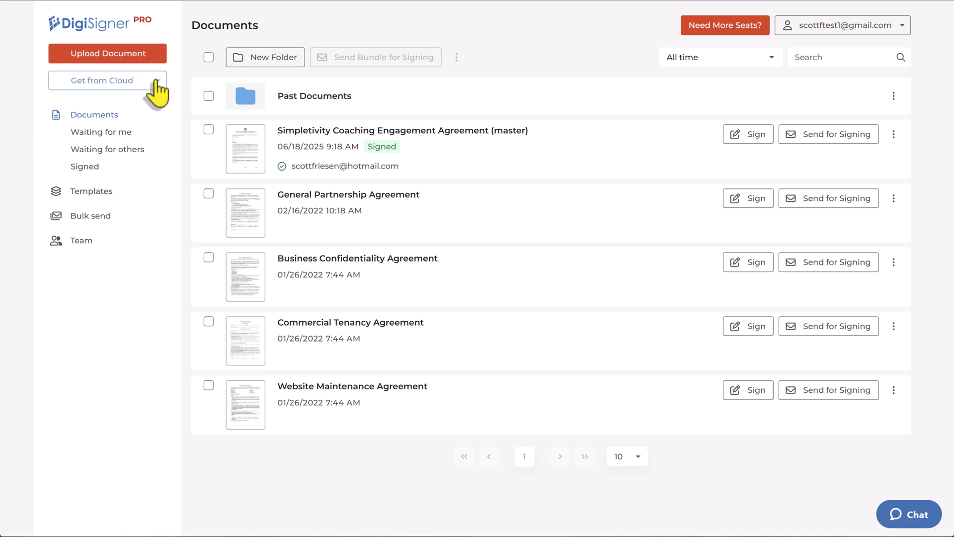
Upload ABC Coaching Engagement Agreement from the Downloads folder into DigiSigner.
{"action": "left_click", "coordinate": [158, 83]}
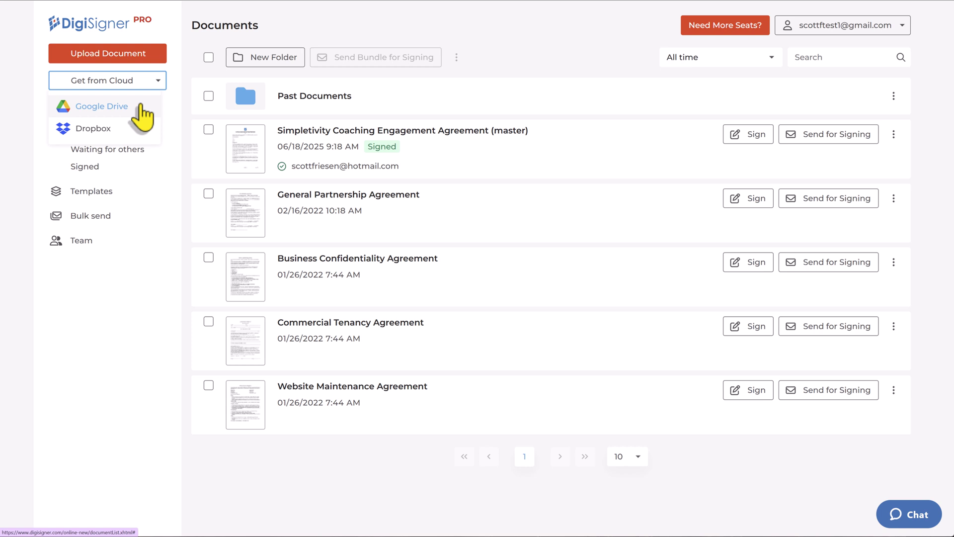
{"action": "left_click", "coordinate": [177, 110]}
{"action": "left_click", "coordinate": [99, 55]}
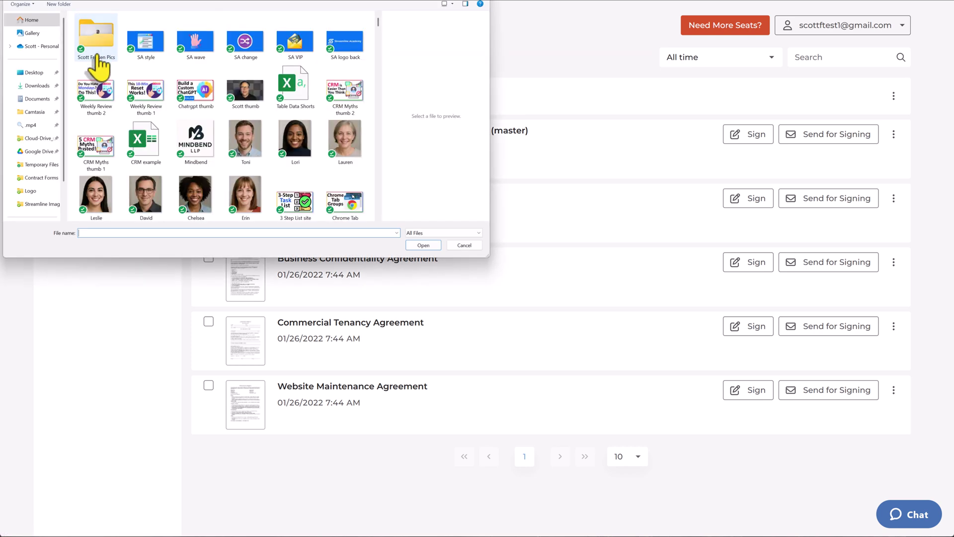
{"action": "left_click", "coordinate": [37, 85]}
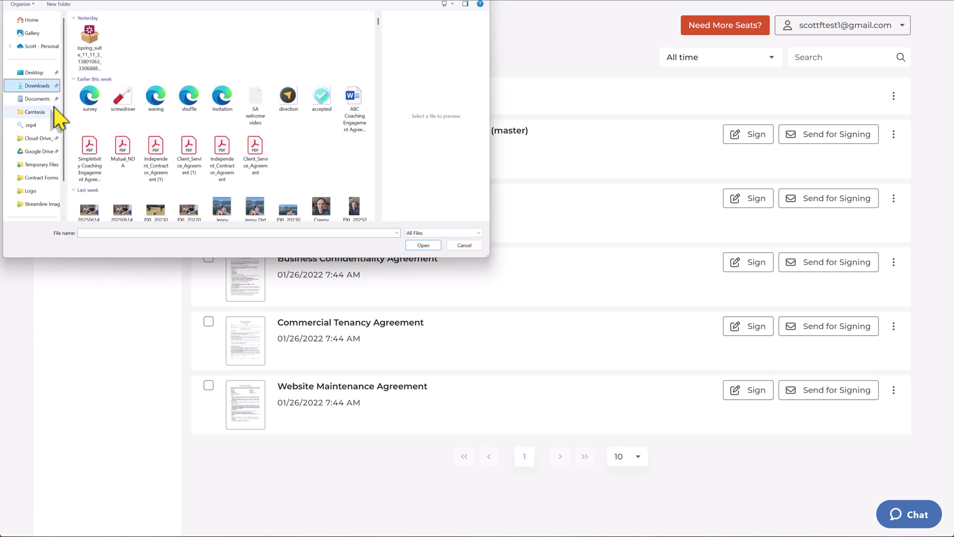
{"action": "left_click", "coordinate": [358, 106]}
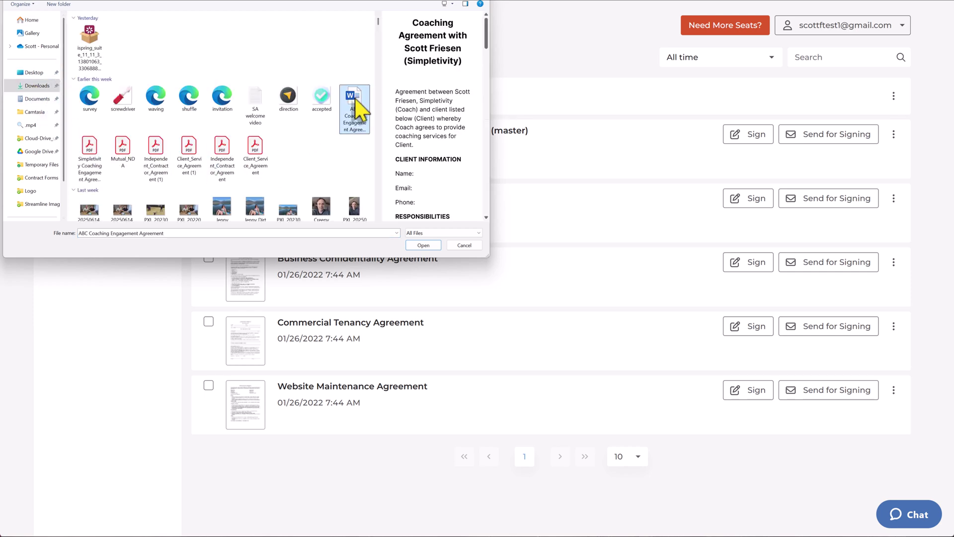
{"action": "double_click", "coordinate": [358, 105]}
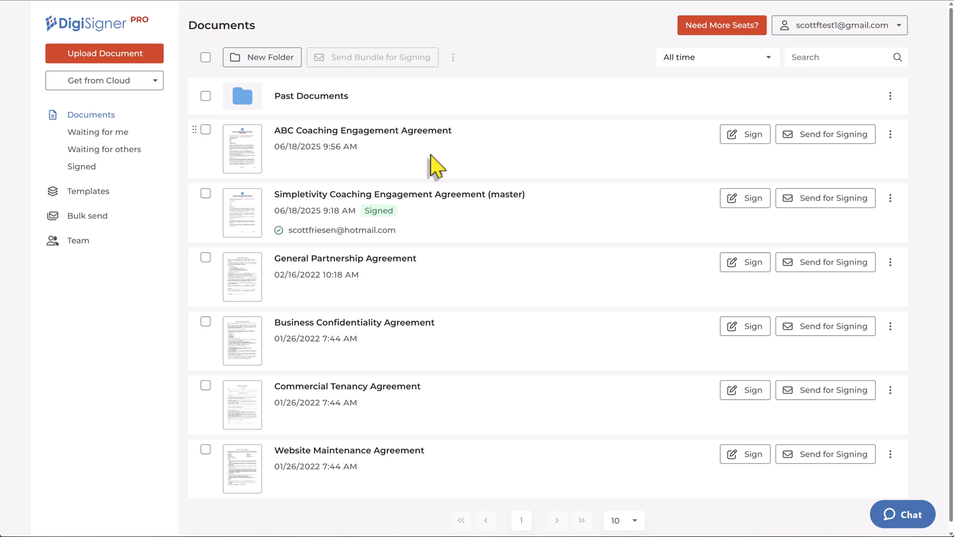
Open ABC Coaching Engagement Agreement in Sign & Edit and review both pages.
{"action": "left_click", "coordinate": [411, 133]}
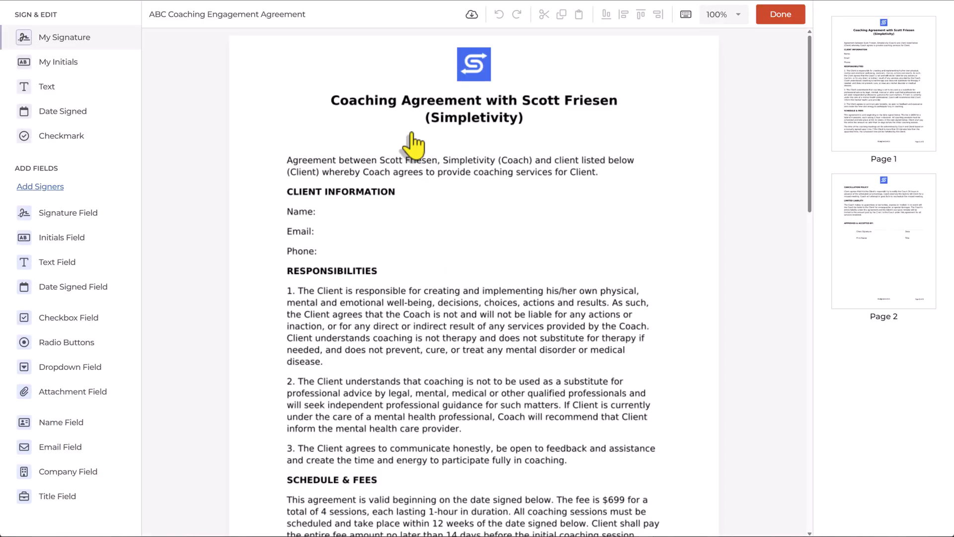
{"action": "scroll", "coordinate": [694, 200], "scroll_direction": "down", "scroll_amount": 9}
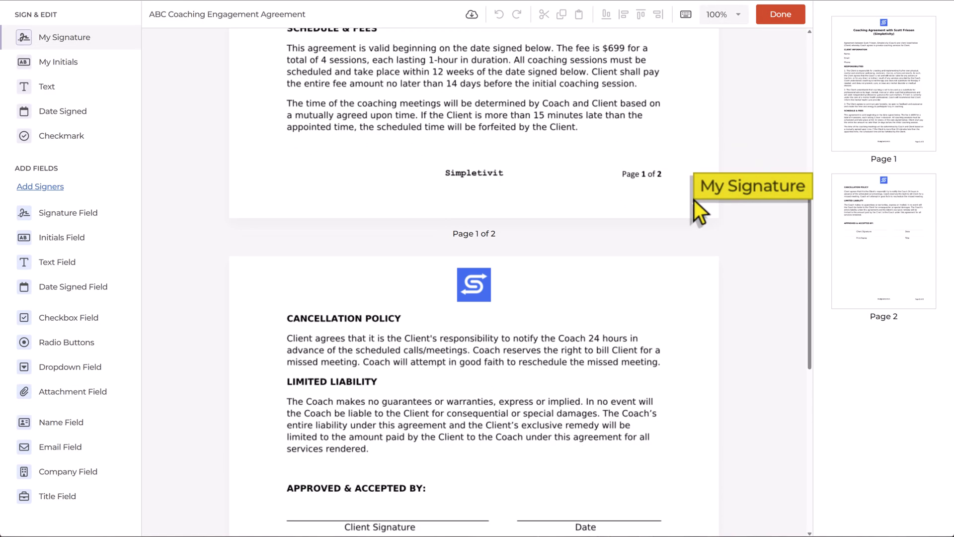
{"action": "scroll", "coordinate": [695, 201], "scroll_direction": "down", "scroll_amount": 7}
{"action": "scroll", "coordinate": [659, 212], "scroll_direction": "up", "scroll_amount": 9}
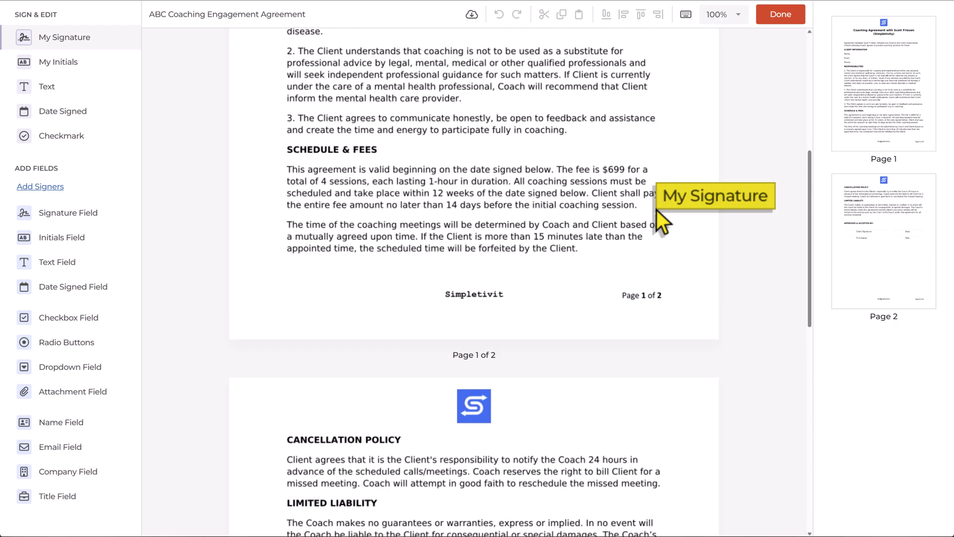
{"action": "scroll", "coordinate": [656, 210], "scroll_direction": "up", "scroll_amount": 6}
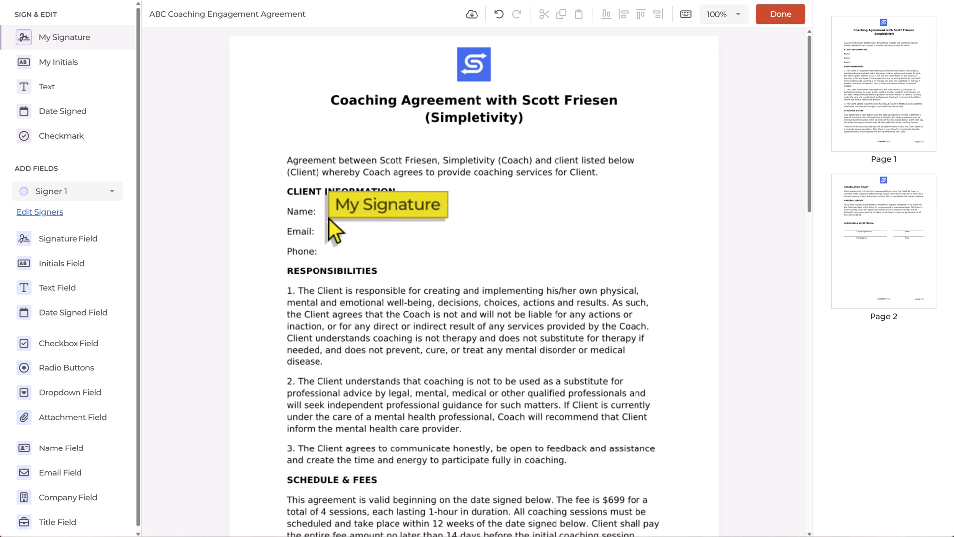
Place Signer 1 text fields beside the Name, Email and Phone entries.
{"action": "left_click", "coordinate": [50, 293]}
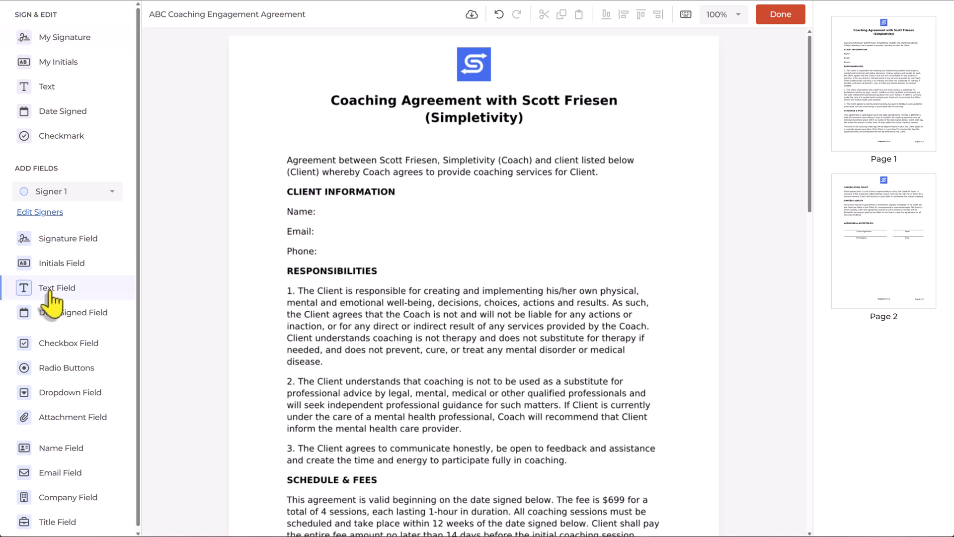
{"action": "left_click", "coordinate": [322, 221]}
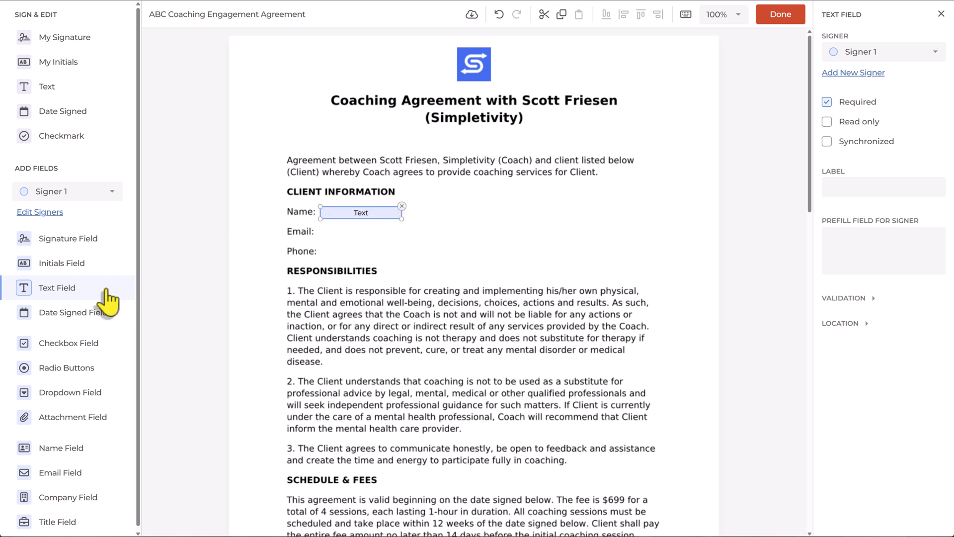
{"action": "left_click_drag", "start_coordinate": [104, 293], "coordinate": [321, 241]}
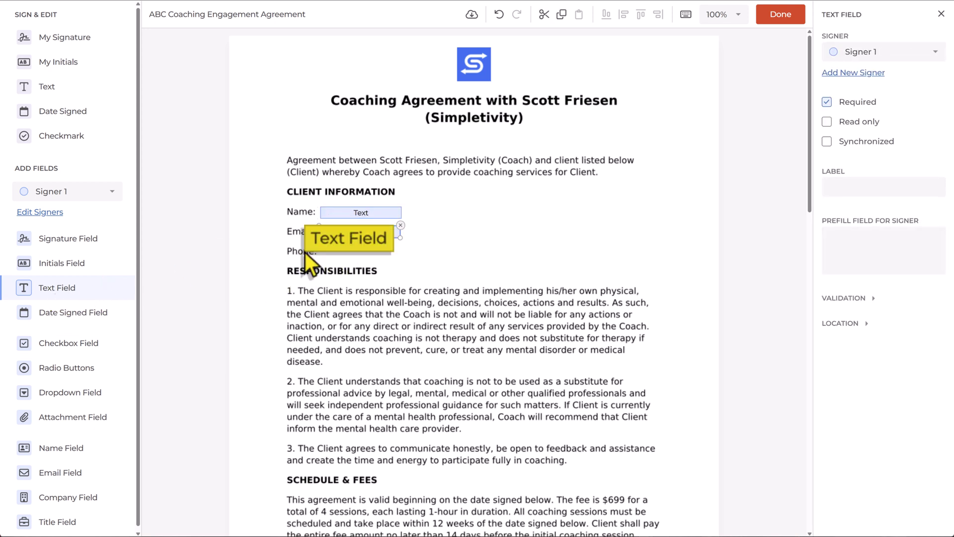
{"action": "left_click_drag", "start_coordinate": [59, 292], "coordinate": [321, 260]}
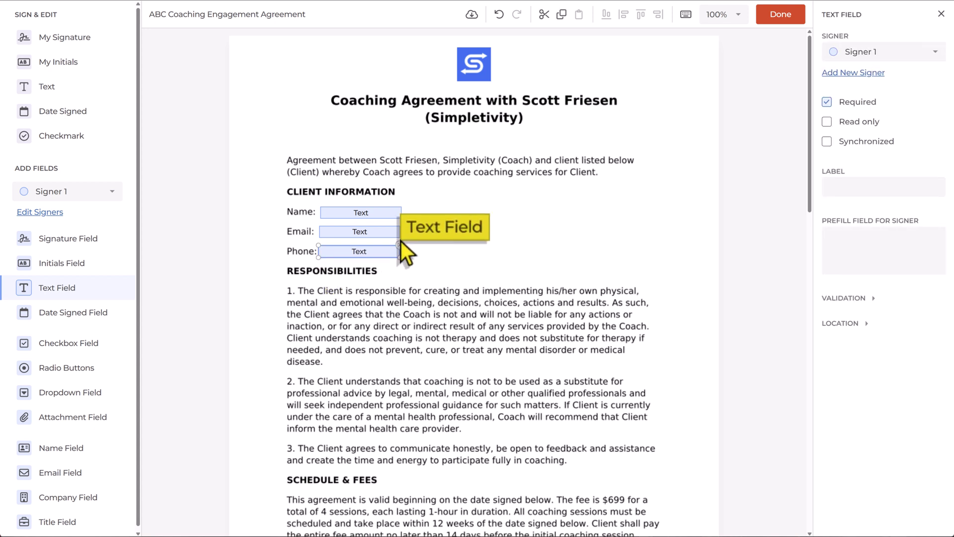
Label the Phone text field xxx-xxx-xxxx and delete the stray extra text field.
{"action": "left_click", "coordinate": [366, 213]}
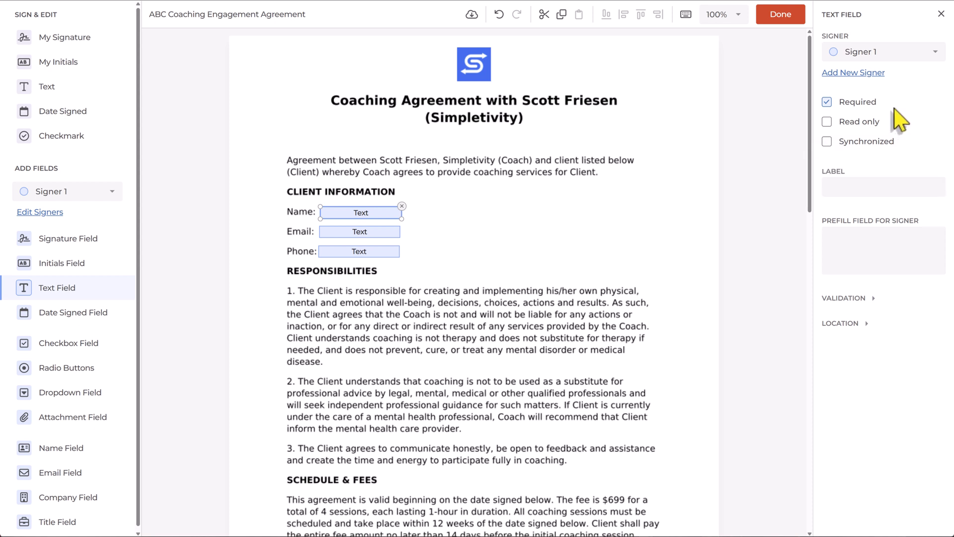
{"action": "left_click", "coordinate": [848, 189]}
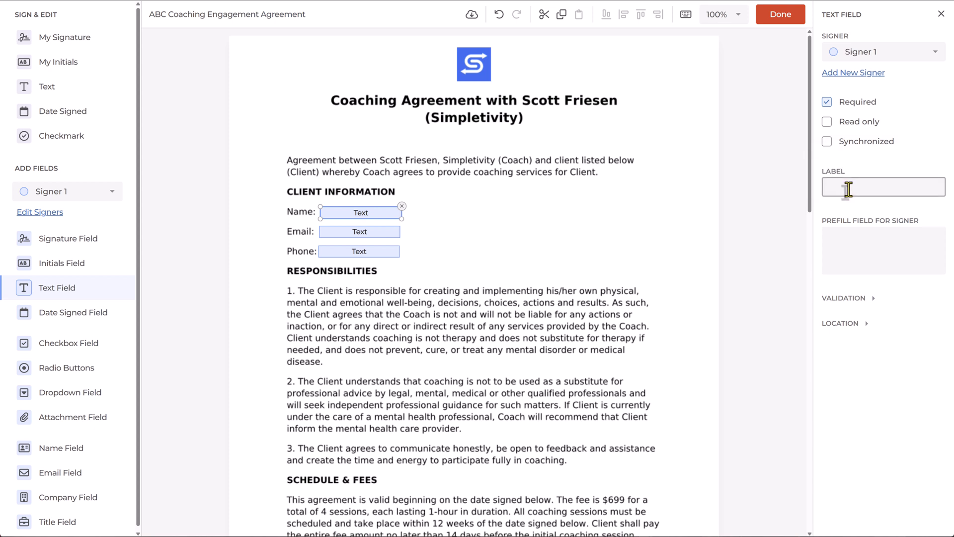
{"action": "left_click", "coordinate": [361, 232]}
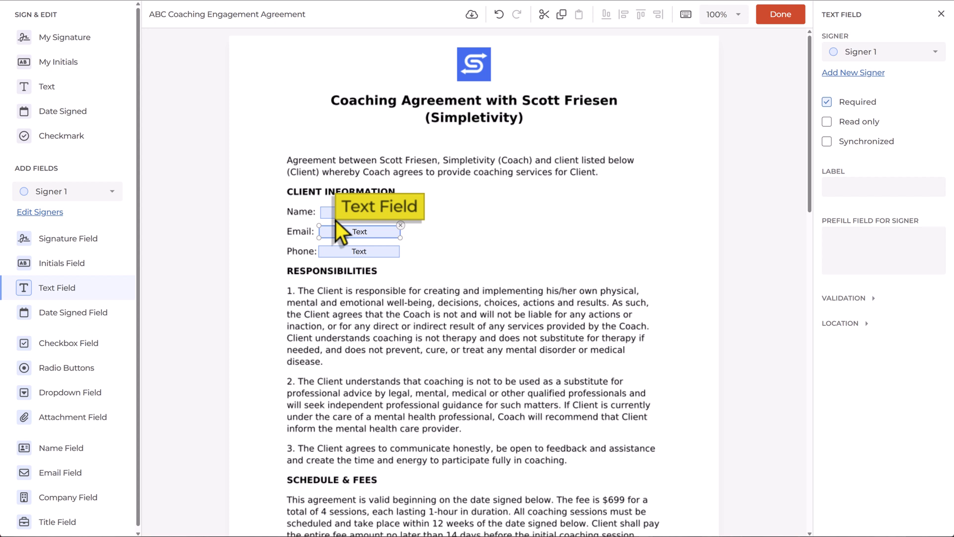
{"action": "left_click", "coordinate": [839, 187]}
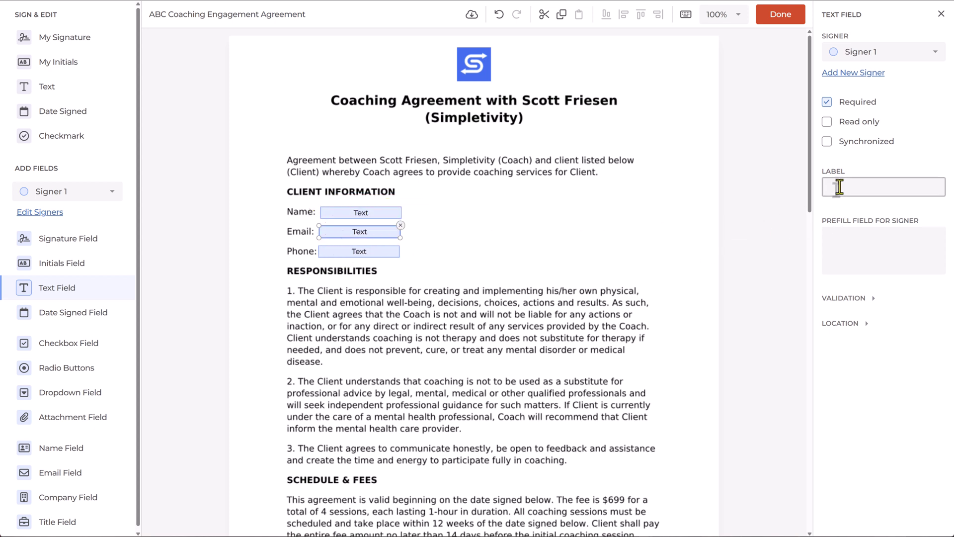
{"action": "left_click", "coordinate": [360, 251]}
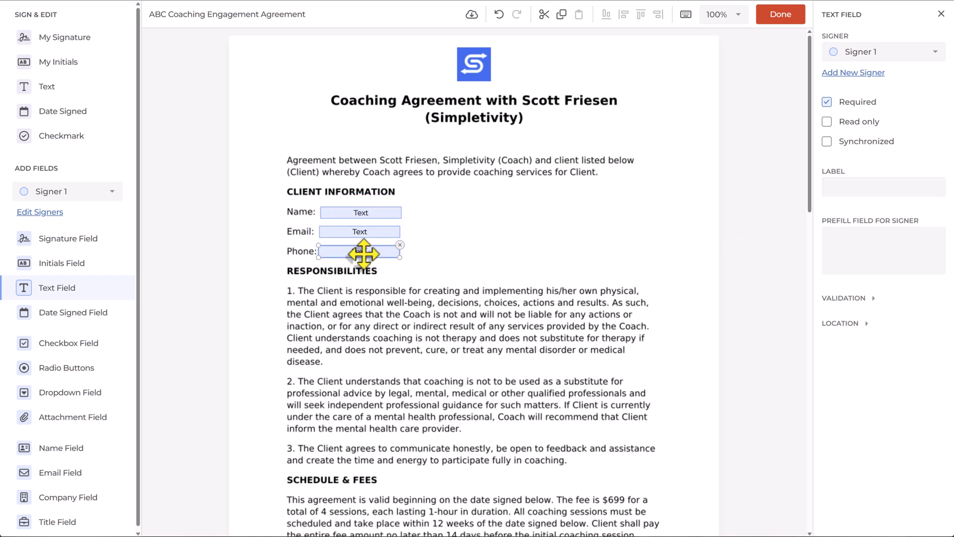
{"action": "left_click", "coordinate": [854, 189]}
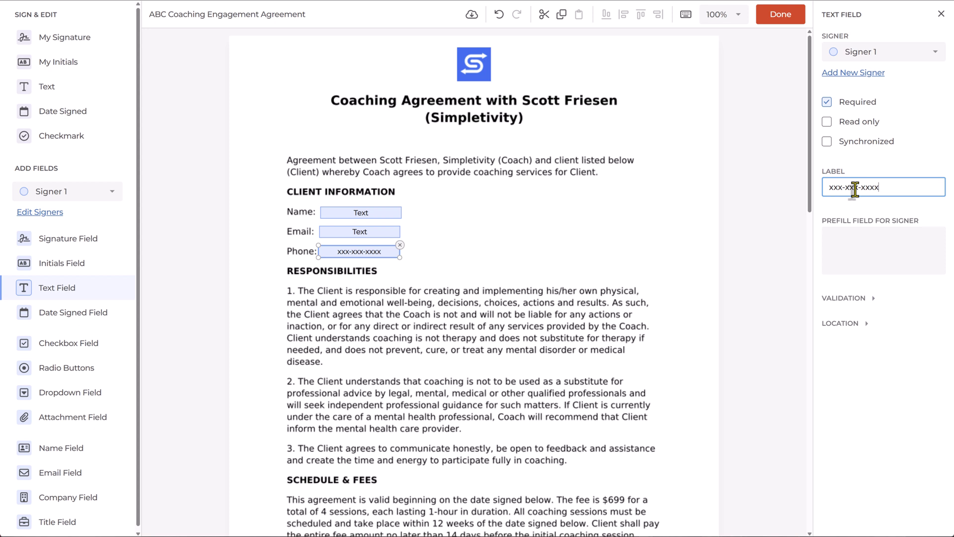
{"action": "left_click", "coordinate": [906, 160]}
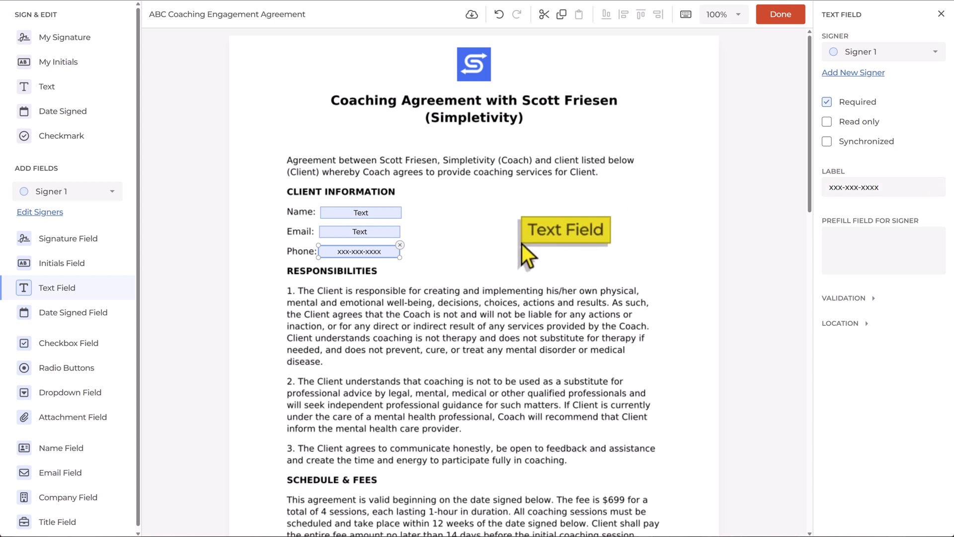
{"action": "left_click", "coordinate": [458, 241]}
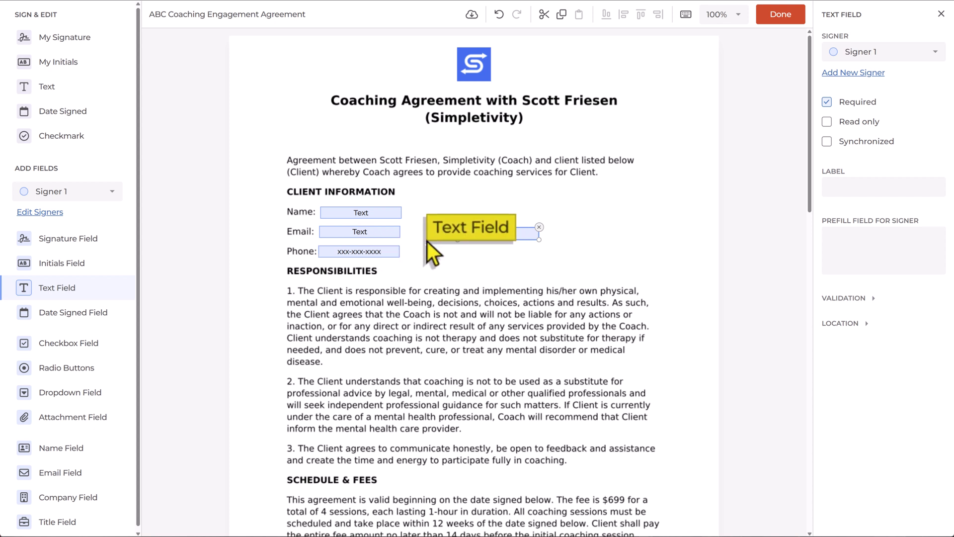
{"action": "left_click", "coordinate": [539, 227]}
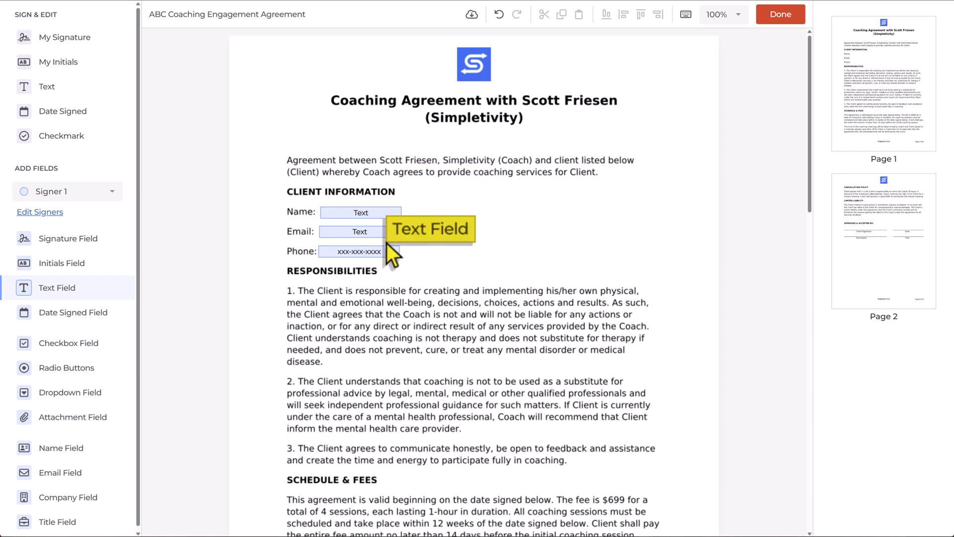
On page 2, add a widened signature field above Client Signature and a date-signed field above Date.
{"action": "scroll", "coordinate": [551, 297], "scroll_direction": "down", "scroll_amount": 15}
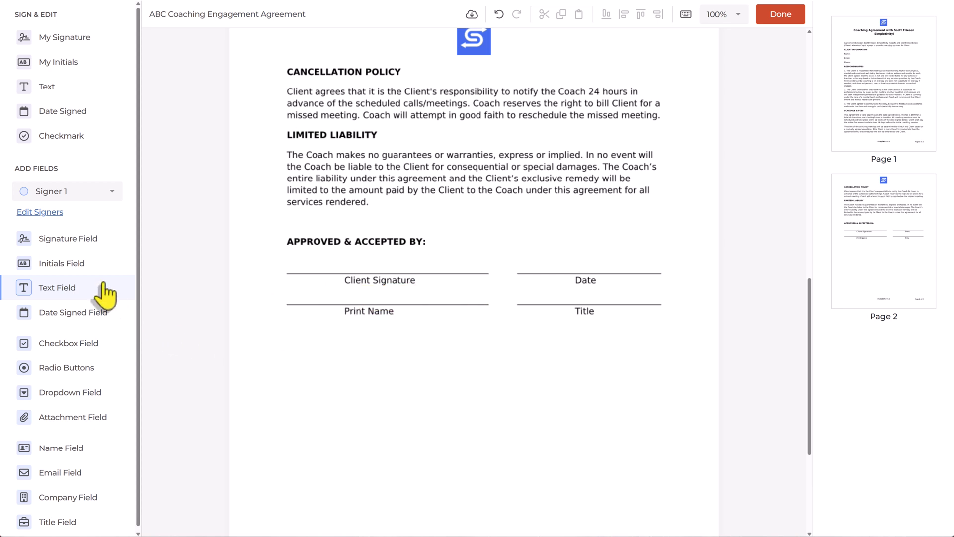
{"action": "left_click", "coordinate": [64, 240]}
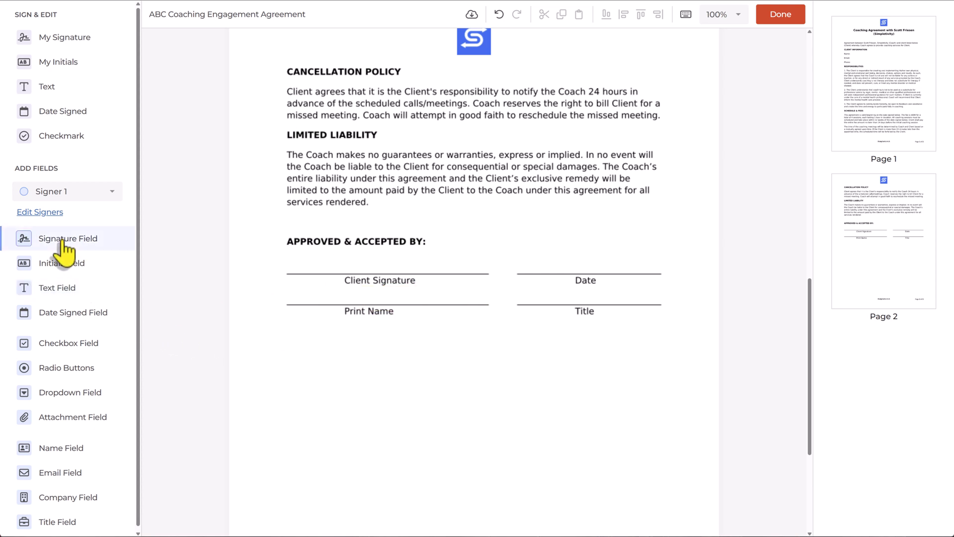
{"action": "left_click", "coordinate": [316, 271]}
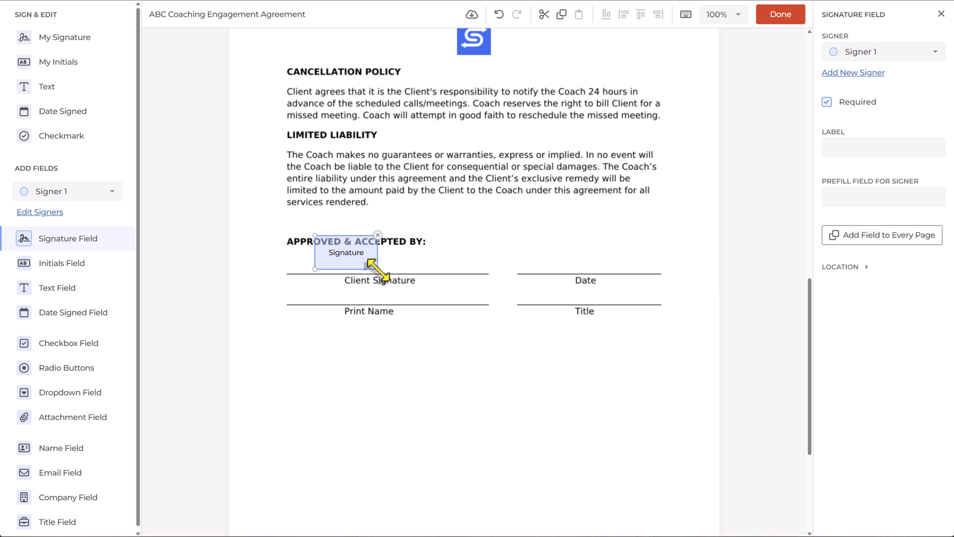
{"action": "mouse_move", "coordinate": [378, 268]}
{"action": "left_mouse_down"}
{"action": "mouse_move", "coordinate": [431, 277]}
{"action": "mouse_move", "coordinate": [476, 260]}
{"action": "mouse_move", "coordinate": [439, 262]}
{"action": "left_mouse_up"}
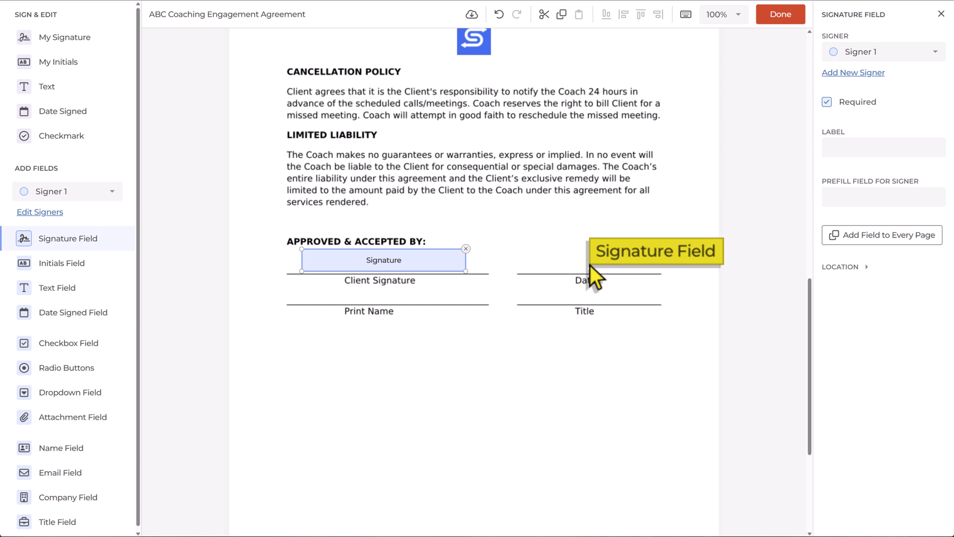
{"action": "left_click", "coordinate": [61, 112]}
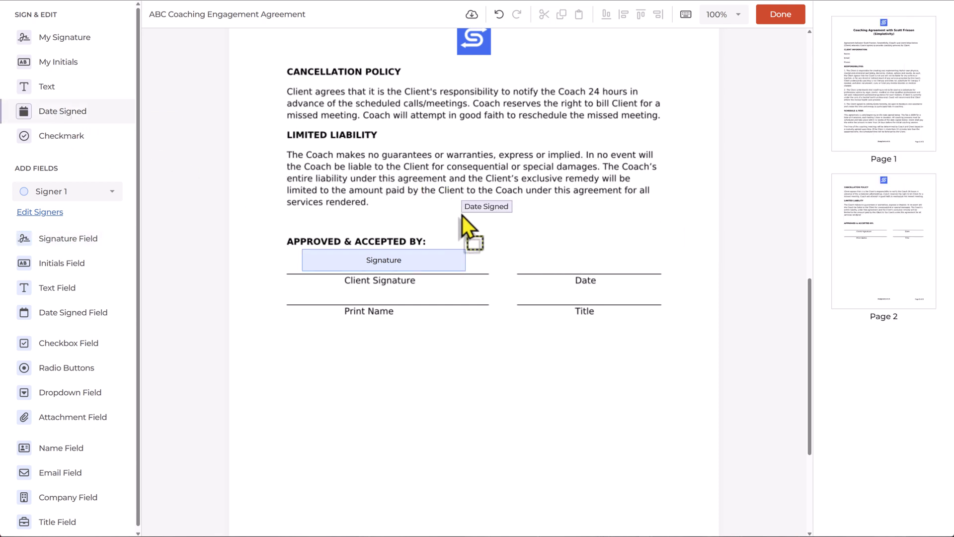
{"action": "left_click", "coordinate": [557, 269]}
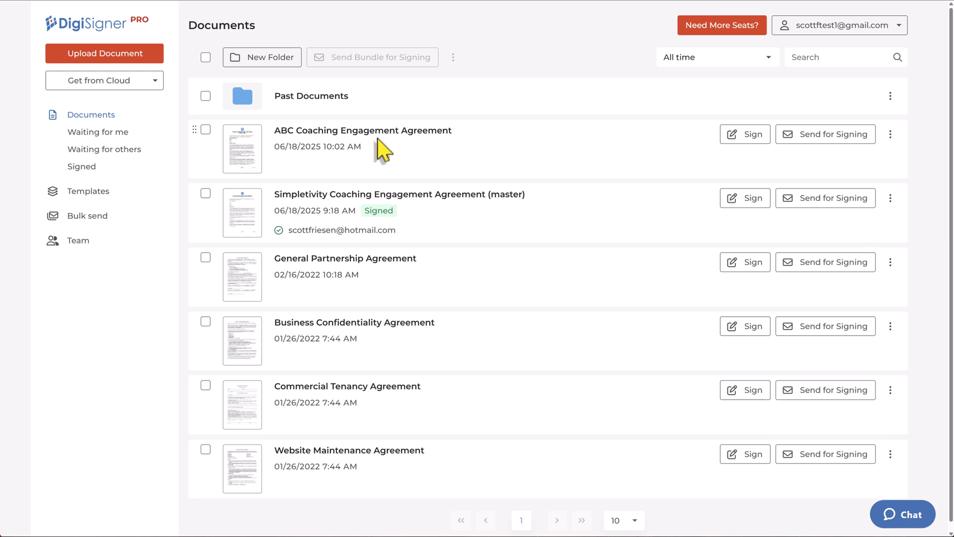
Send the agreement to the suggested signer e-mail with signing order left off.
{"action": "left_click", "coordinate": [822, 141]}
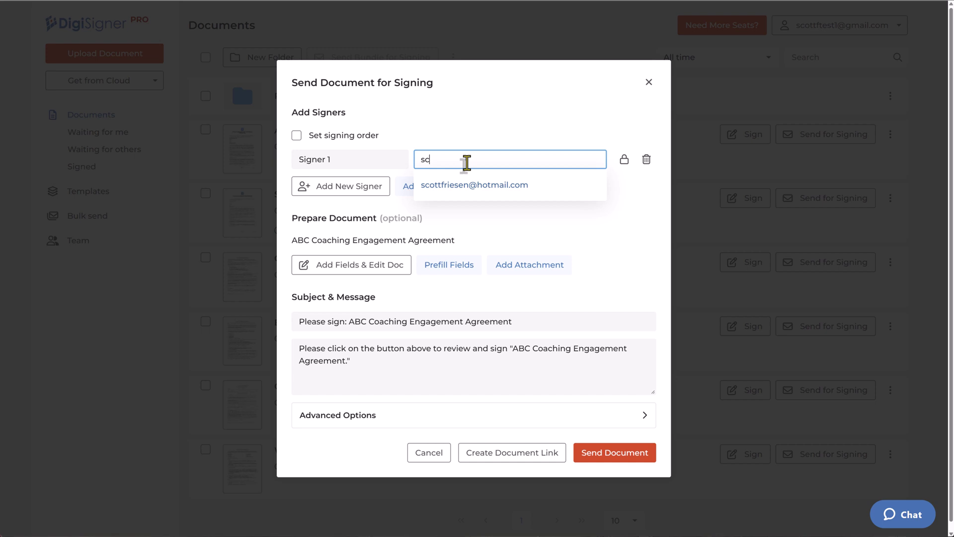
{"action": "left_click", "coordinate": [476, 184]}
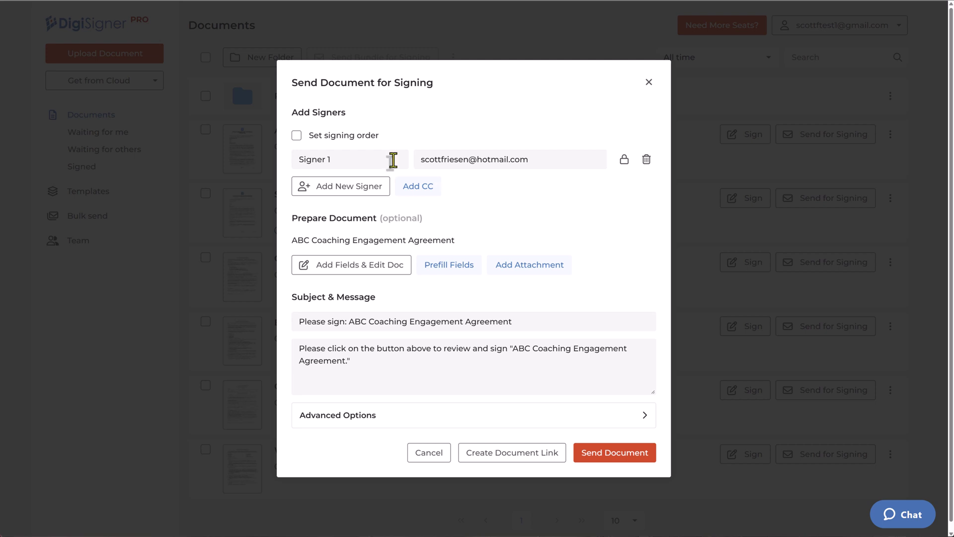
{"action": "left_click", "coordinate": [296, 136]}
{"action": "left_click", "coordinate": [296, 136]}
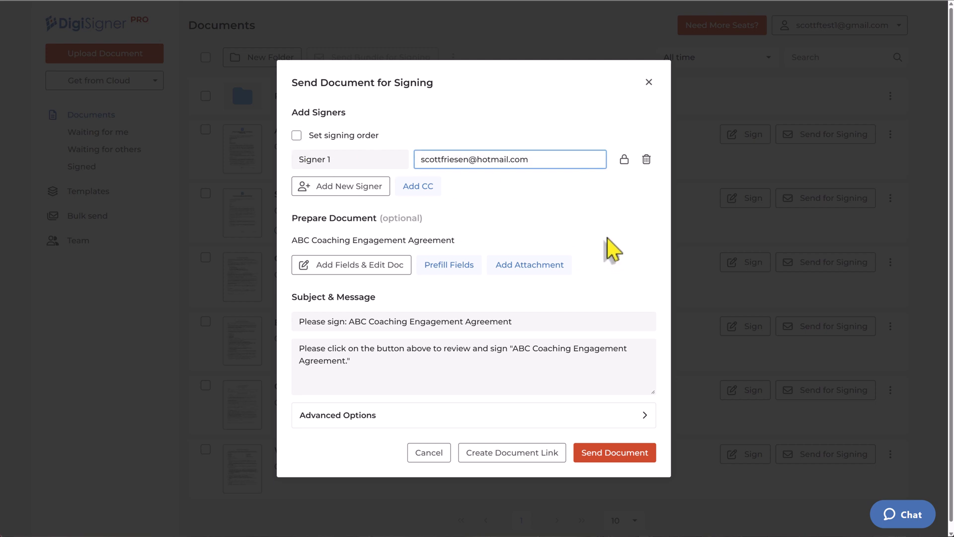
{"action": "left_click", "coordinate": [612, 454]}
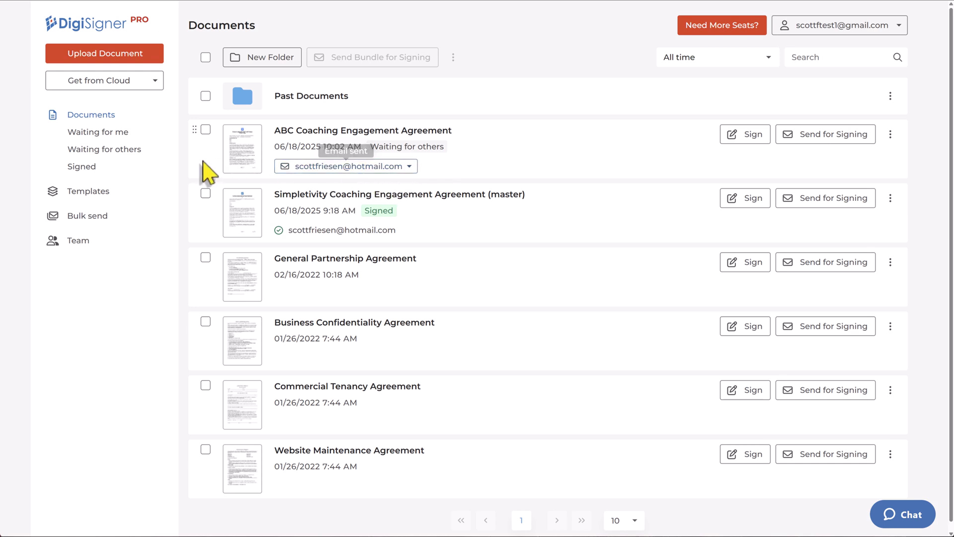
{"action": "left_click", "coordinate": [96, 152]}
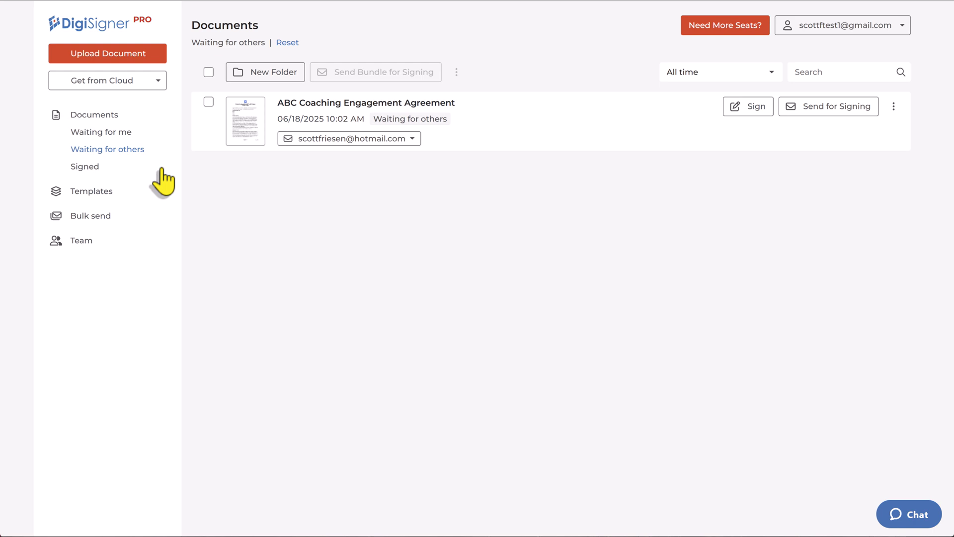
{"action": "left_click", "coordinate": [84, 167]}
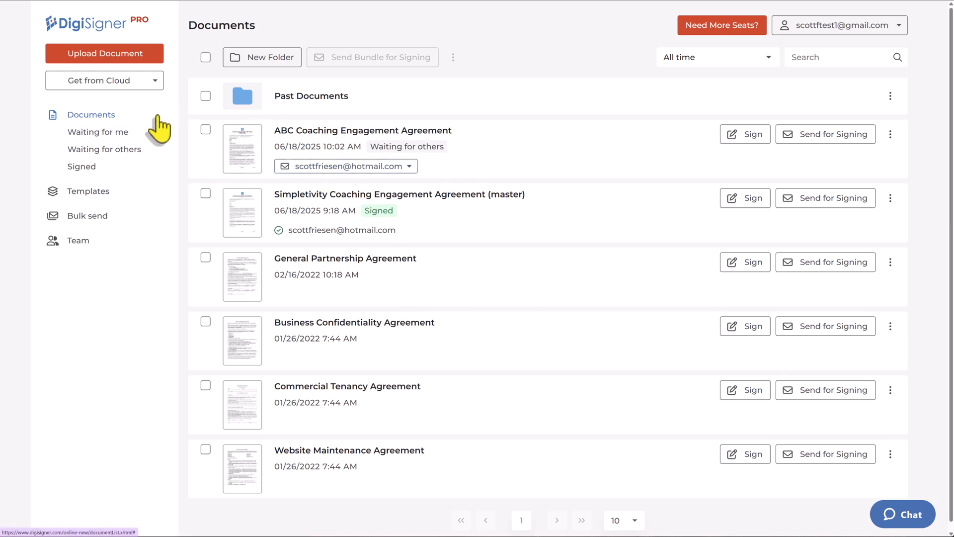
Visit the Team members page, then the Templates list.
{"action": "left_click", "coordinate": [75, 241]}
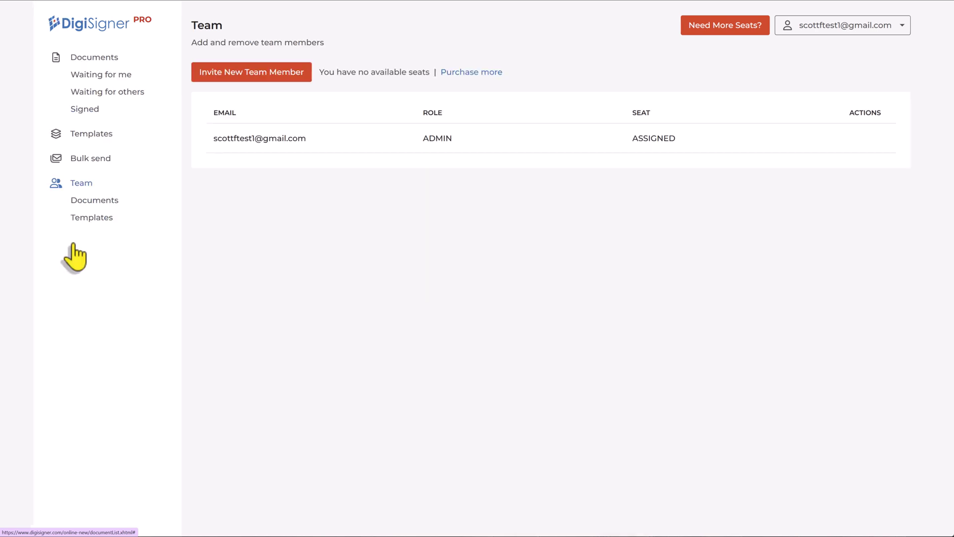
{"action": "left_click", "coordinate": [91, 134]}
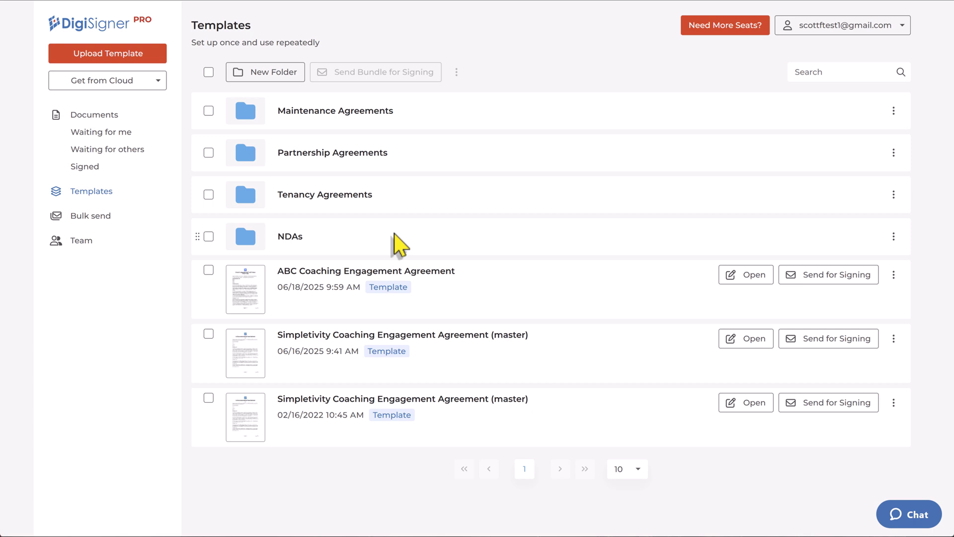